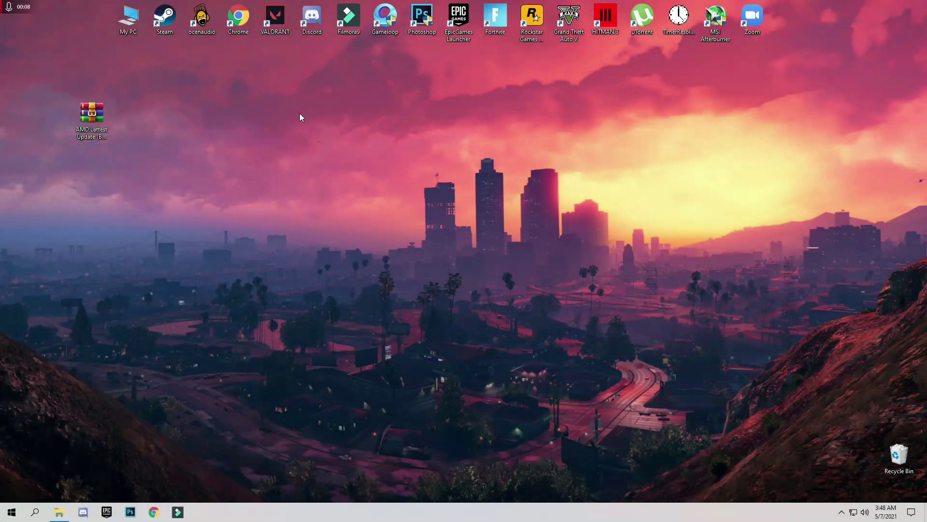
Launch AMD Radeon Software from the desktop and open Global Graphics, trying the Standard profile.
right_click(300, 114)
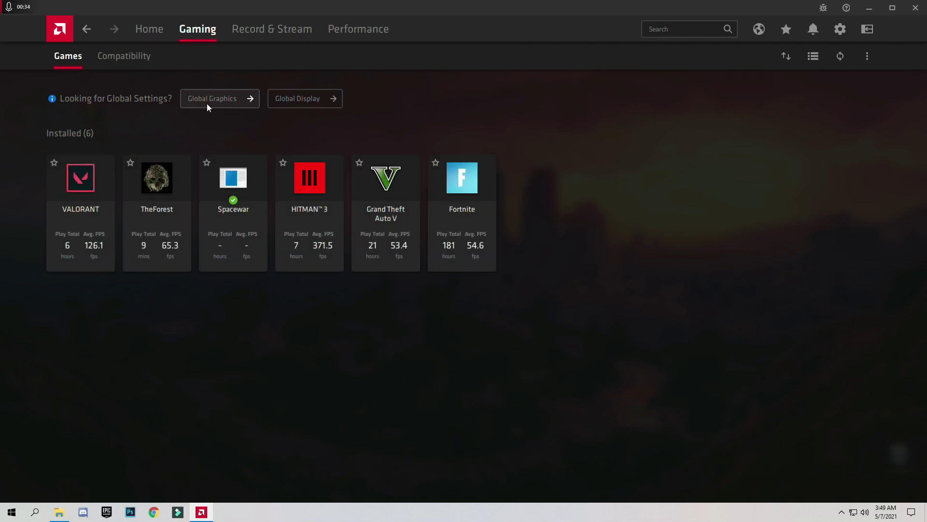
click(219, 100)
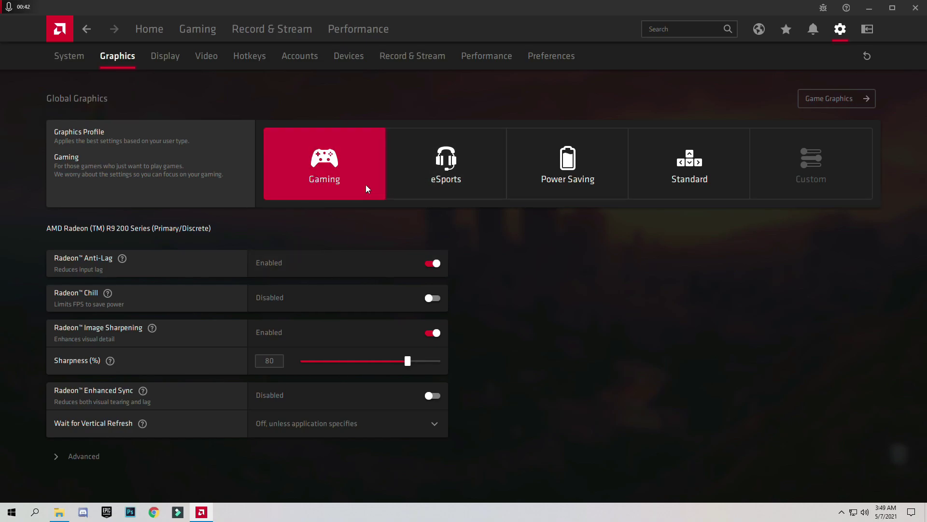
click(668, 175)
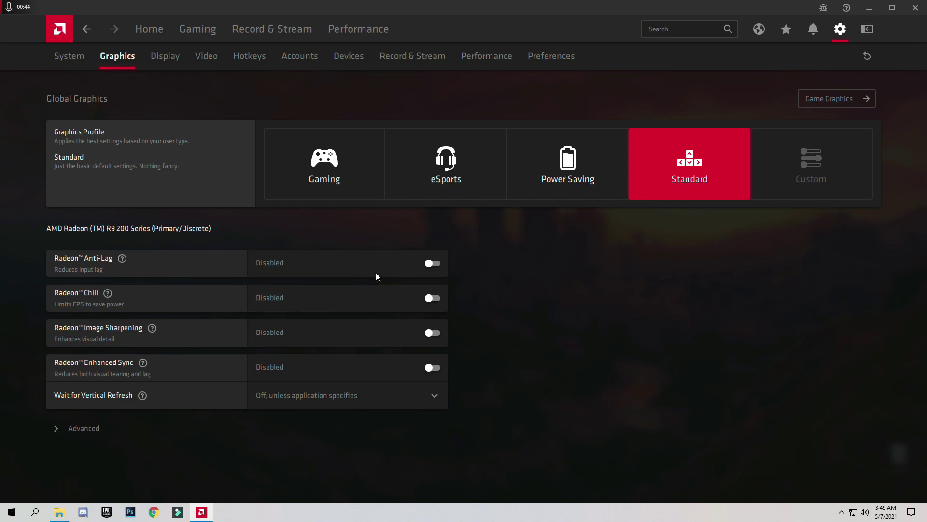
Expand Advanced and switch to the Gaming profile, reviewing Anti-Lag and 80% Image Sharpening.
click(68, 427)
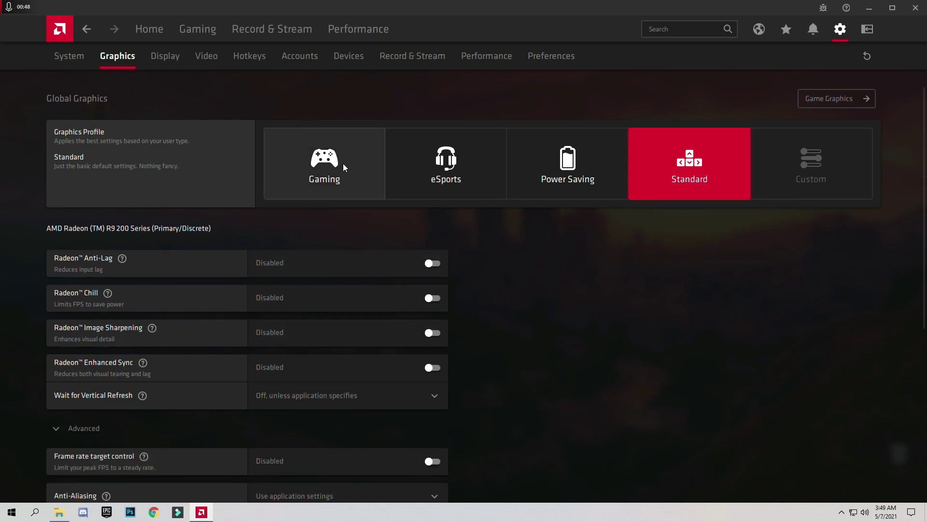
click(318, 181)
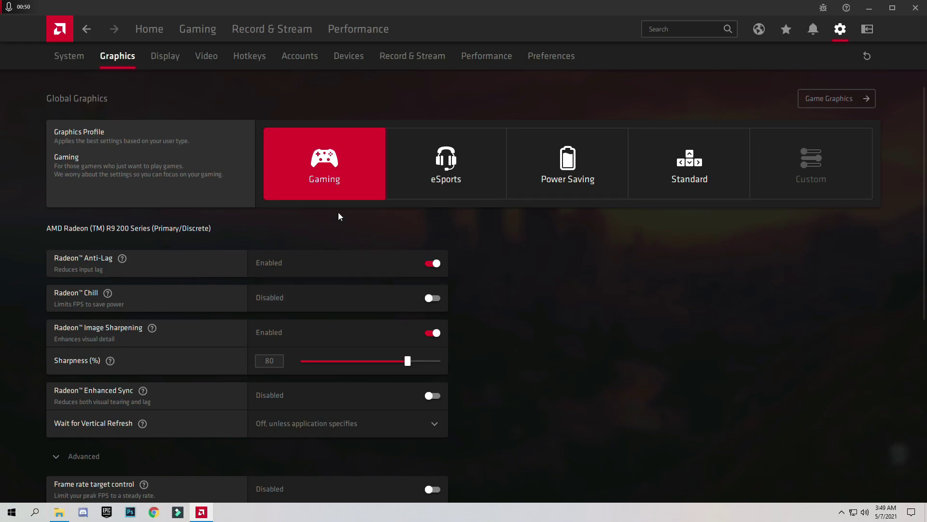
scroll(346, 203, down, 3)
scroll(419, 196, down, 3)
scroll(419, 195, up, 6)
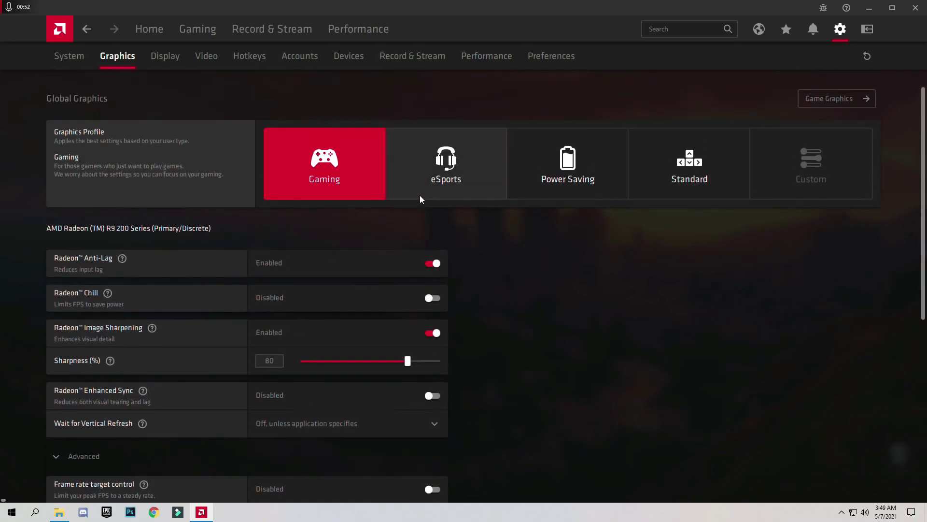
scroll(388, 297, down, 4)
scroll(427, 309, down, 4)
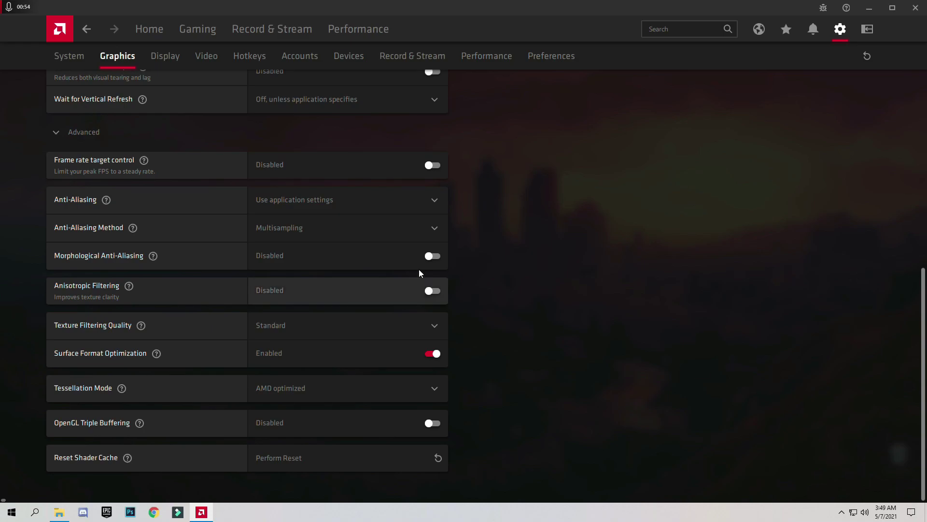
scroll(419, 269, up, 7)
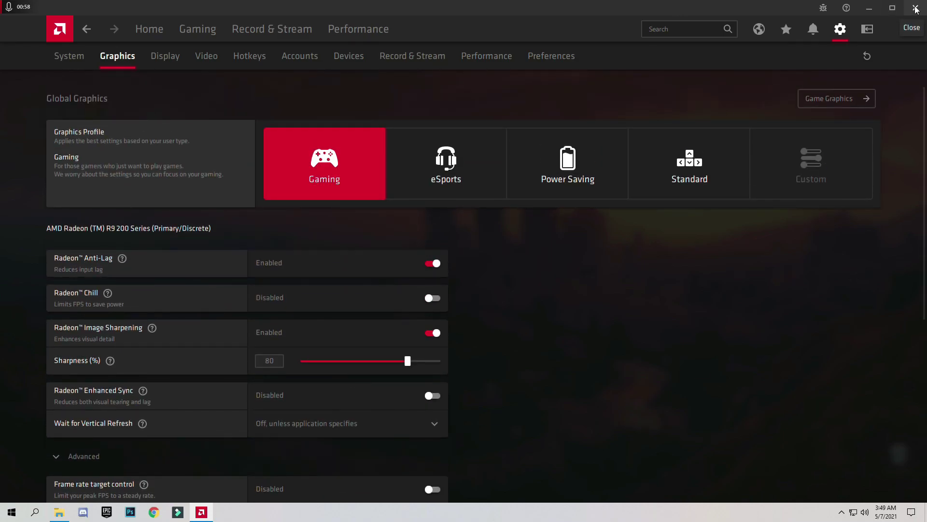
Close Radeon Software and extract the AMD Lattest Update archive onto the desktop.
click(915, 9)
drag(87, 119, 182, 184)
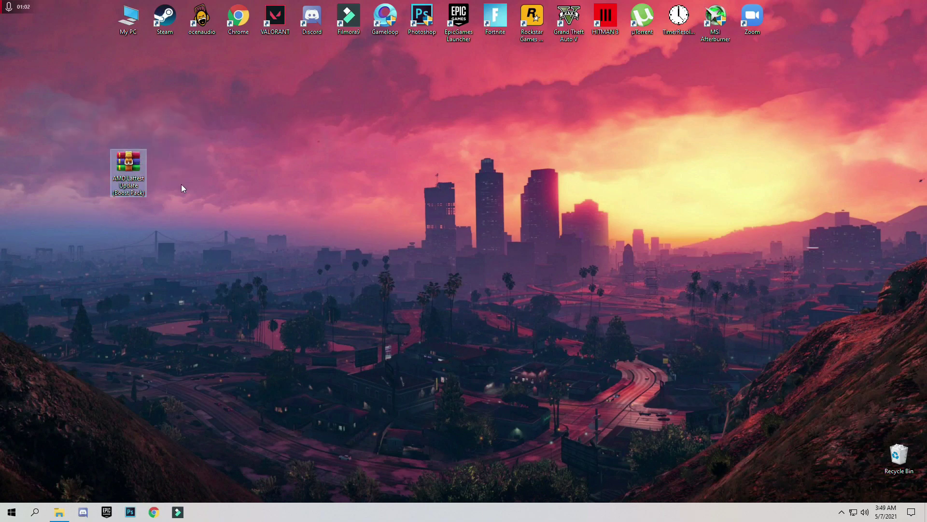
right_click(135, 169)
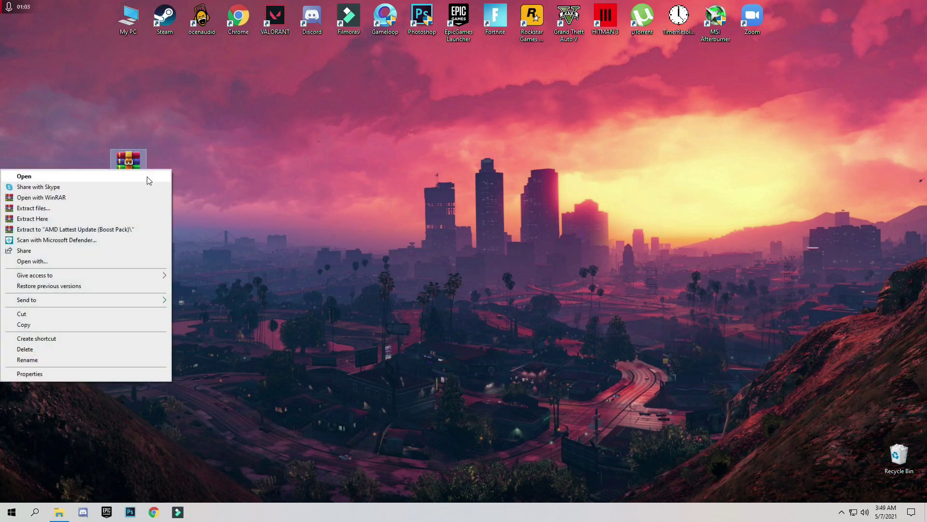
click(35, 217)
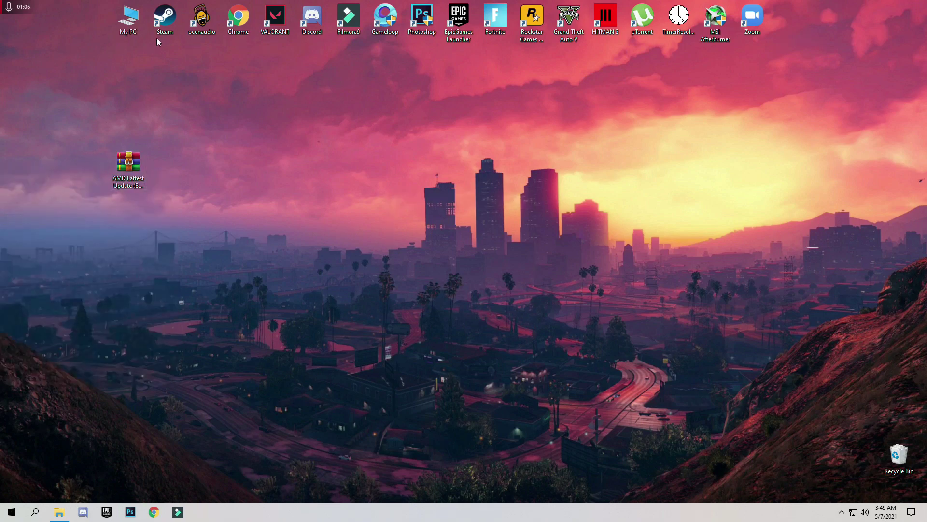
Open the extracted folder maximized and enter its DirectX Properties subfolder.
drag(18, 22, 278, 167)
double_click(267, 184)
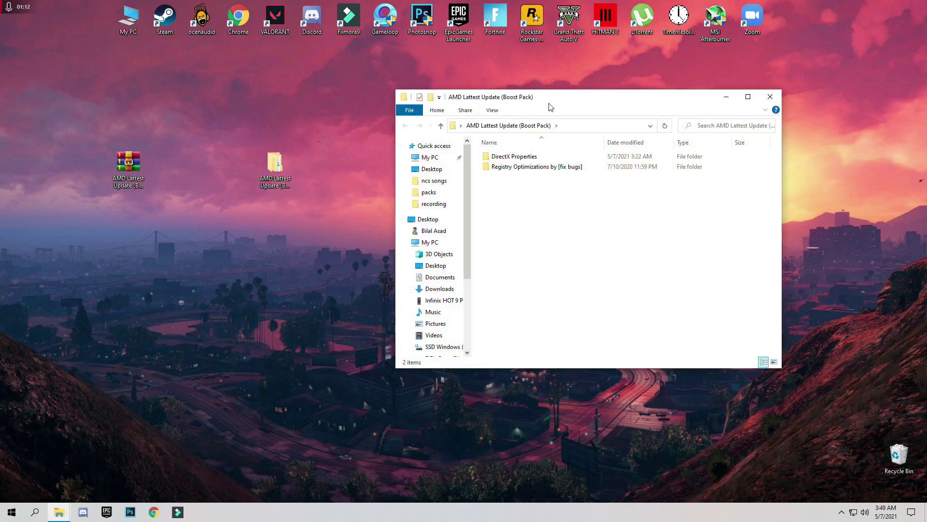
double_click(666, 99)
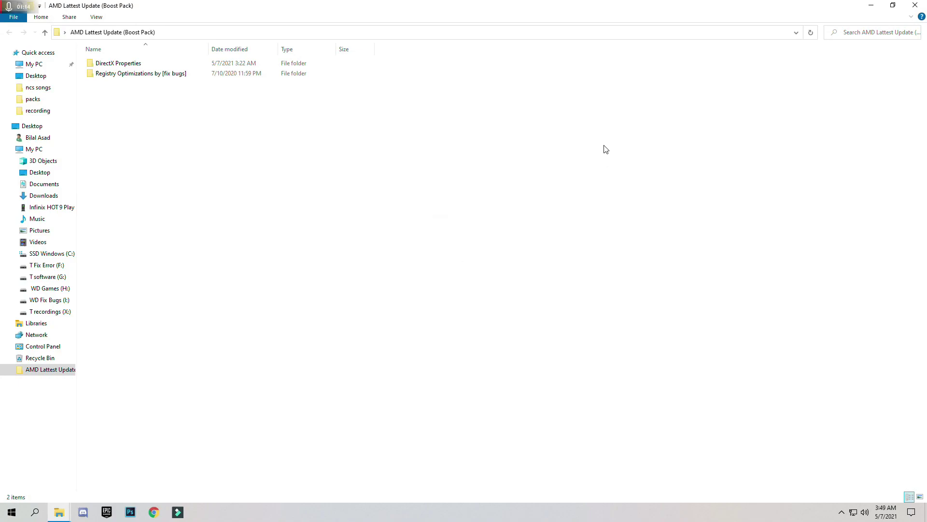
key(Down)
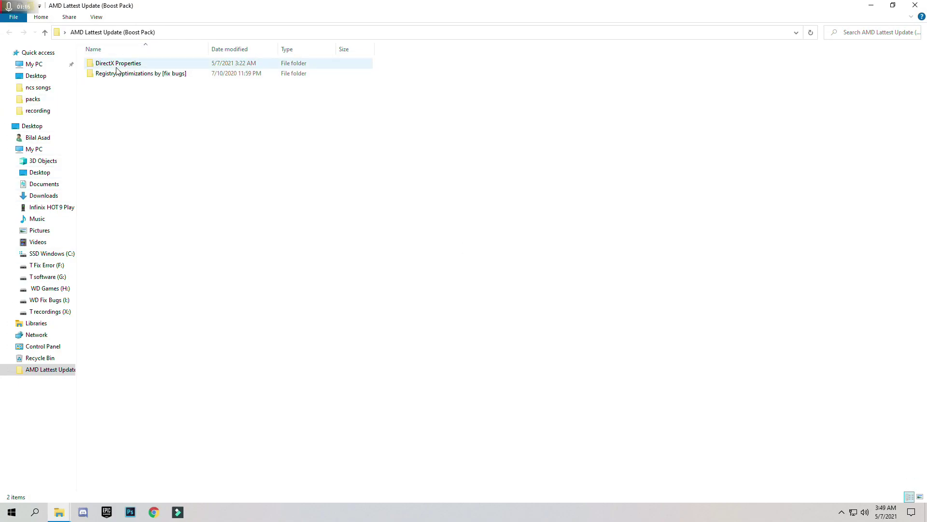
key(Return)
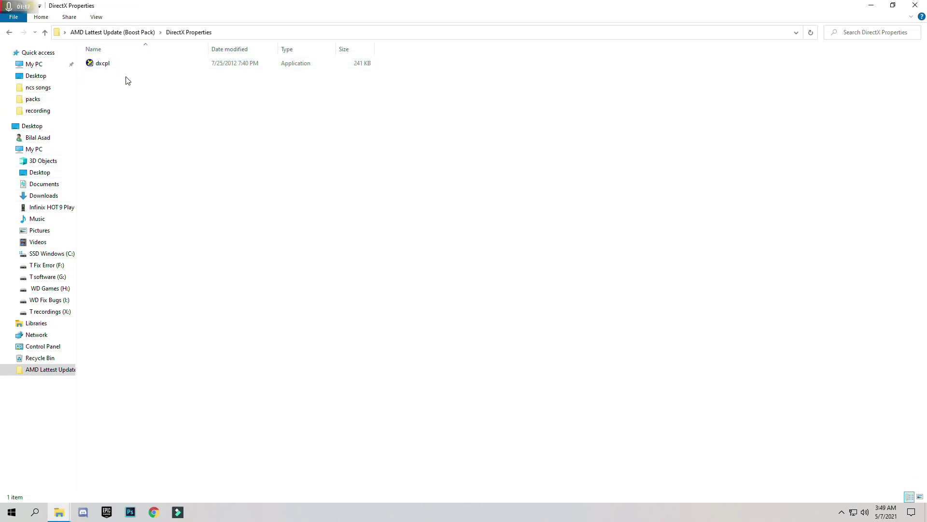
Run dxcpl as administrator, approving the permission prompt.
click(103, 63)
right_click(103, 64)
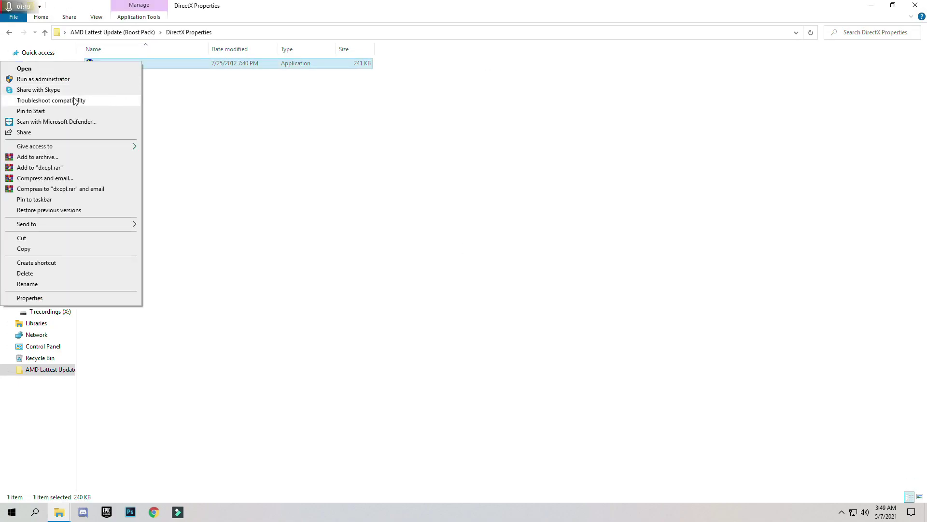
click(33, 79)
click(414, 320)
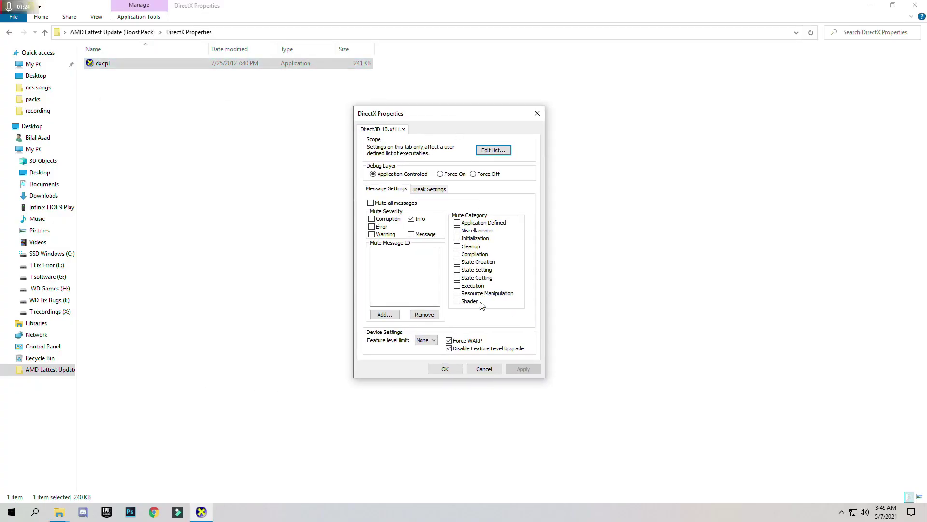
Add EpicGamesLauncher.exe from the Epic Games Win64 folder to the Direct3D 10.x/11.x executable list.
click(493, 151)
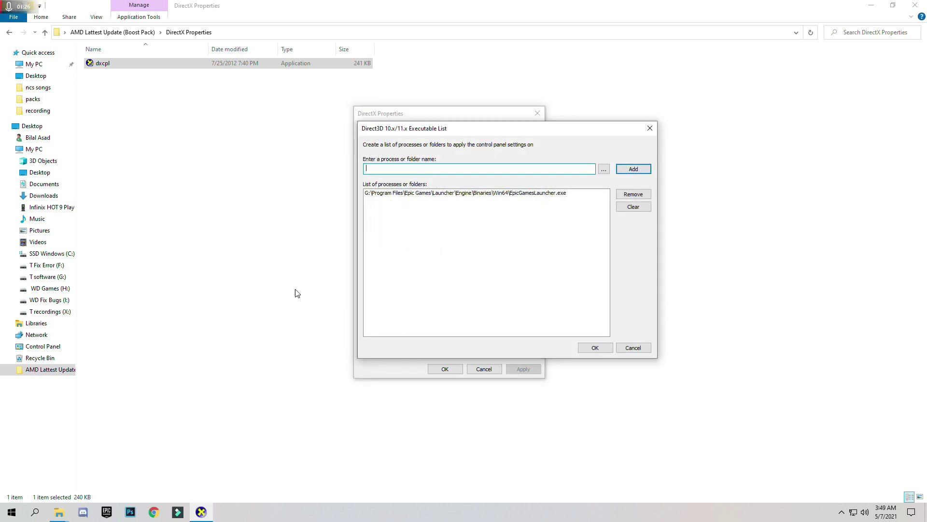
click(605, 169)
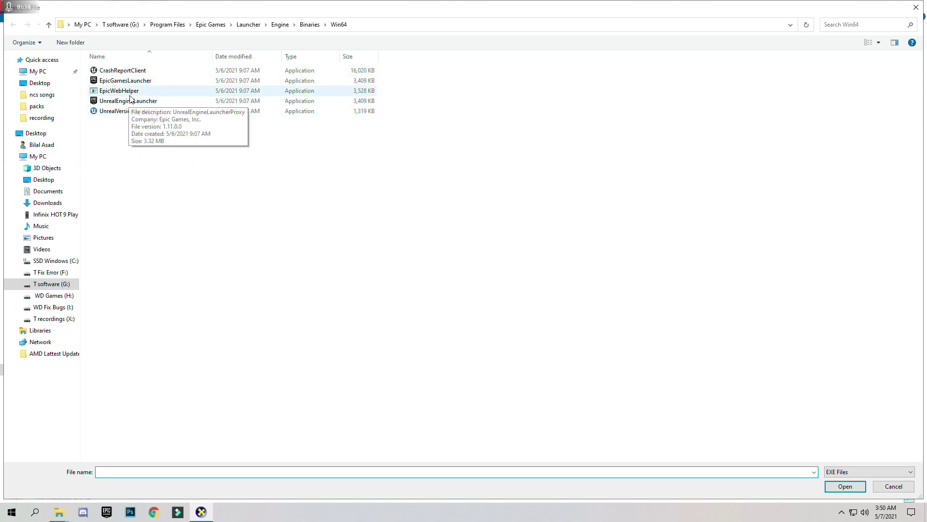
click(114, 83)
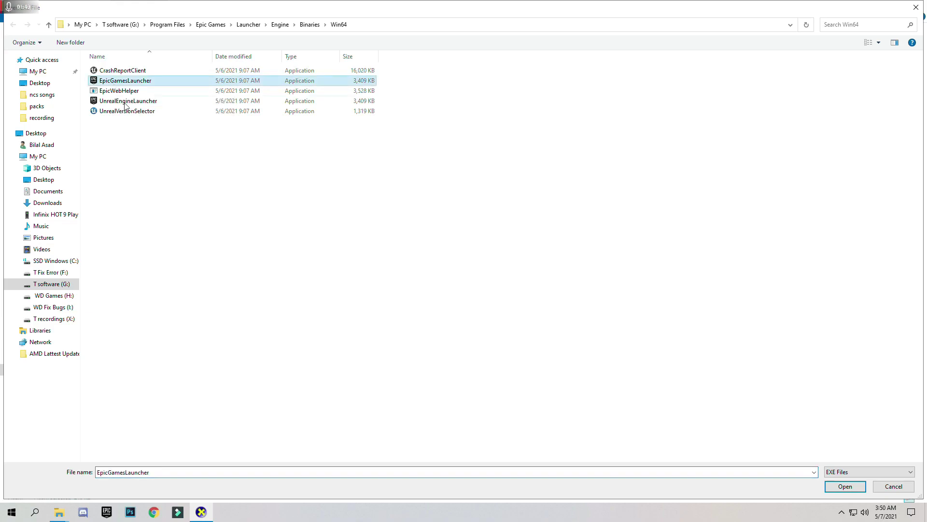
click(838, 489)
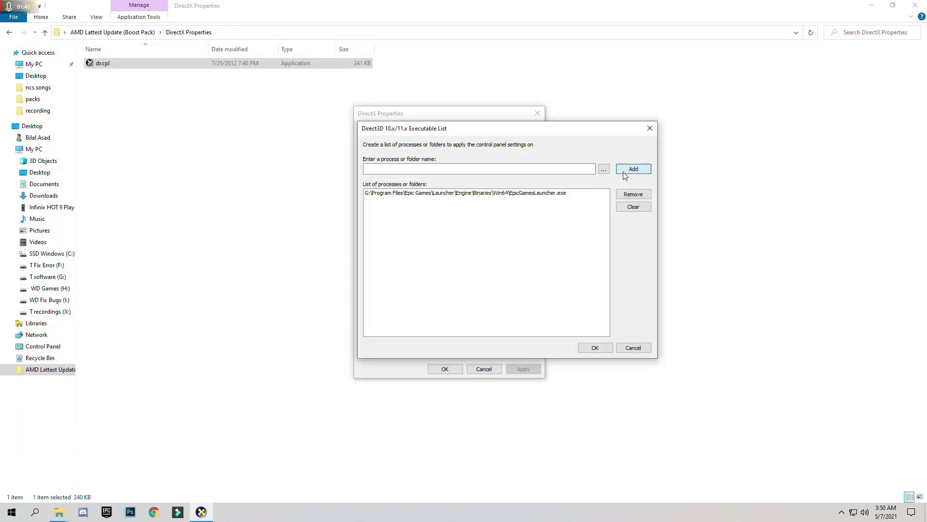
click(623, 170)
Close the executable list with EpicGamesLauncher.exe and apply Force WARP and Disable Feature Level Upgrade.
click(571, 194)
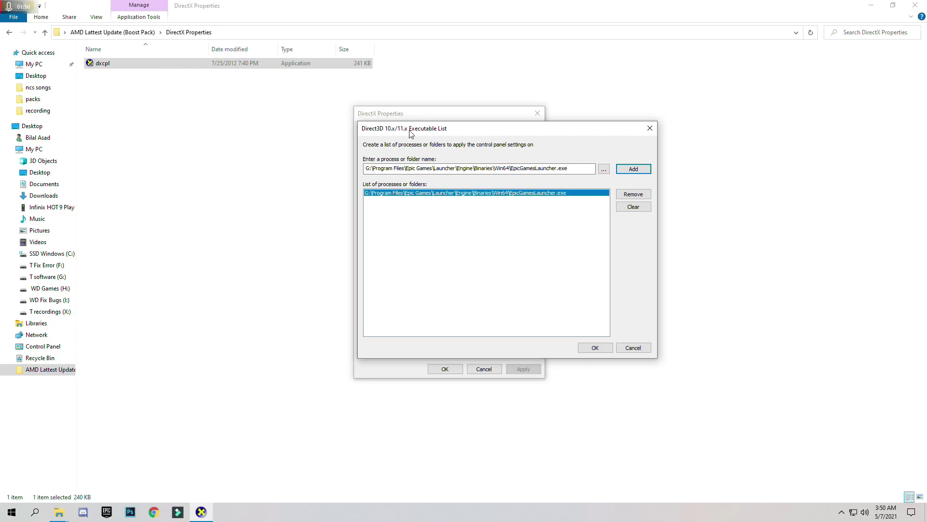
drag(476, 131, 531, 107)
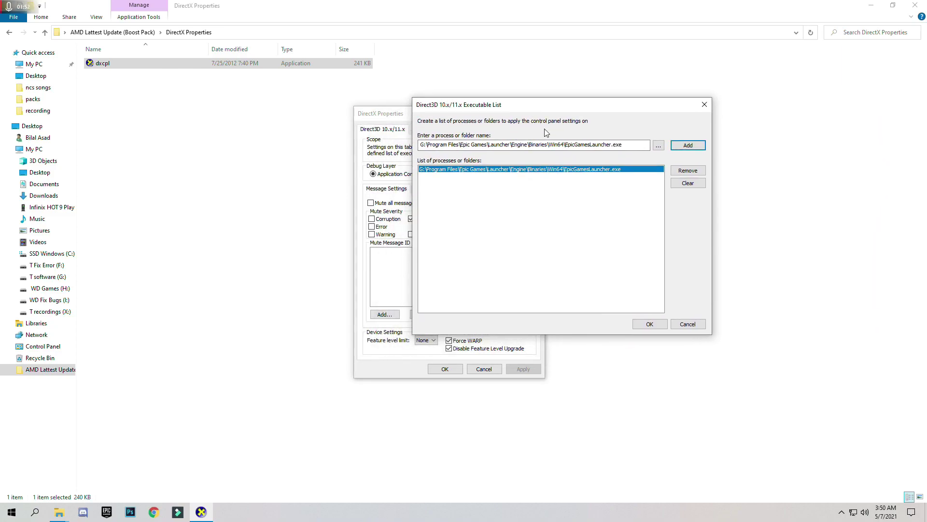
click(643, 325)
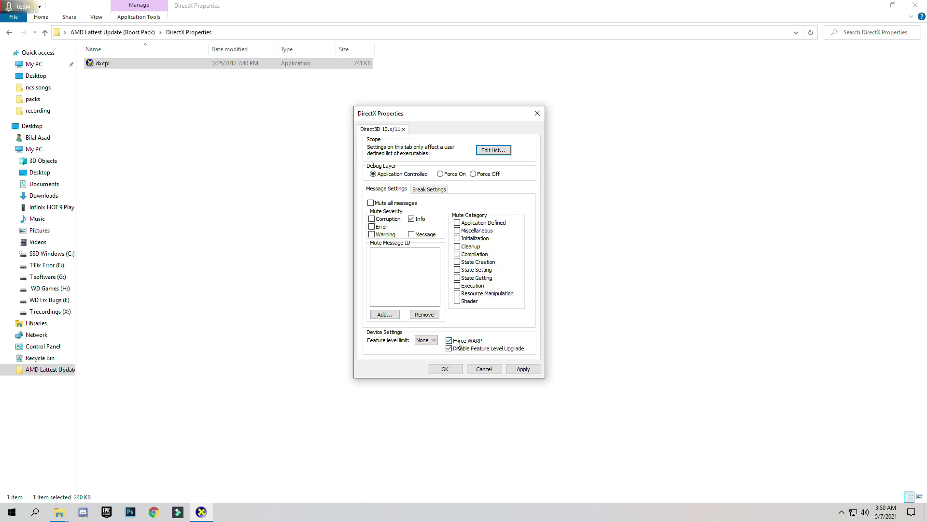
click(519, 369)
Close DirectX Properties with OK and open the Registry Optimizations by [fix bugs] folder.
click(456, 370)
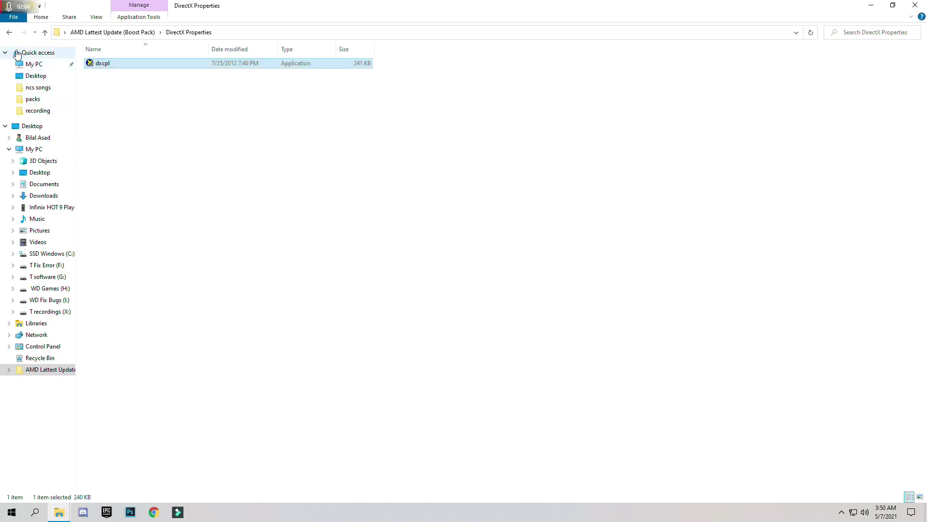
click(9, 33)
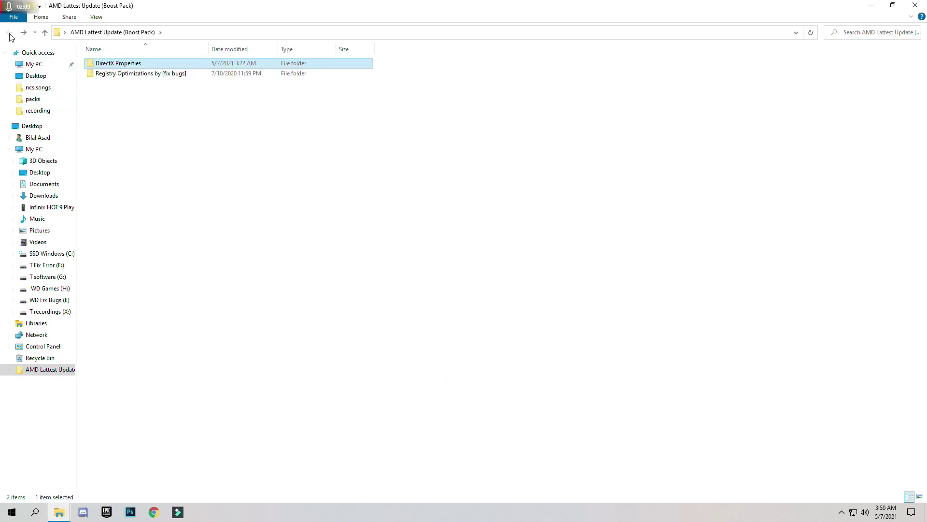
double_click(128, 75)
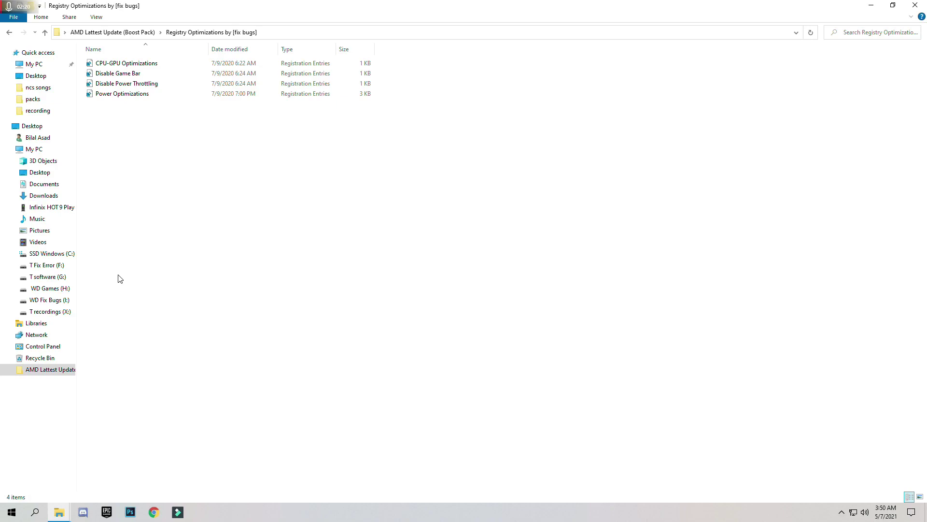
Merge CPU-GPU Optimizations.reg, approving the UAC prompt and the Registry Editor warning.
right_click(127, 65)
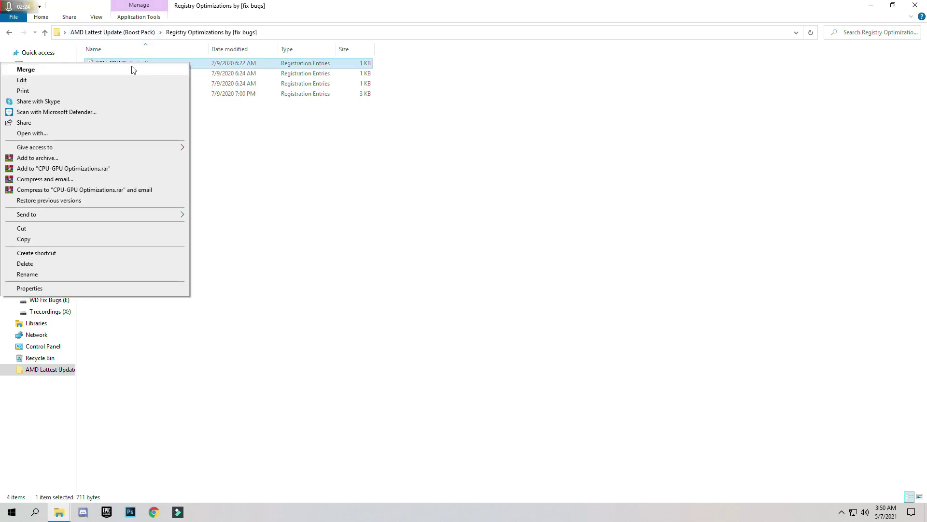
click(133, 71)
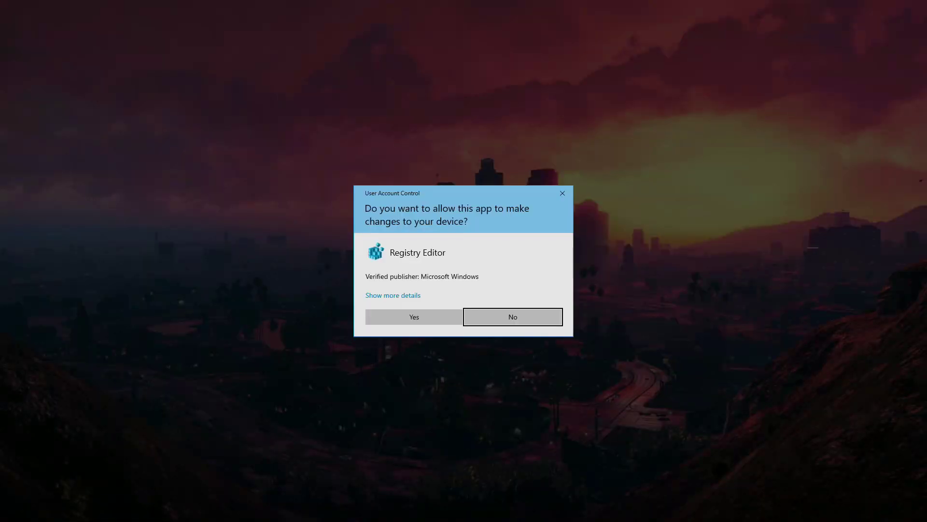
click(414, 317)
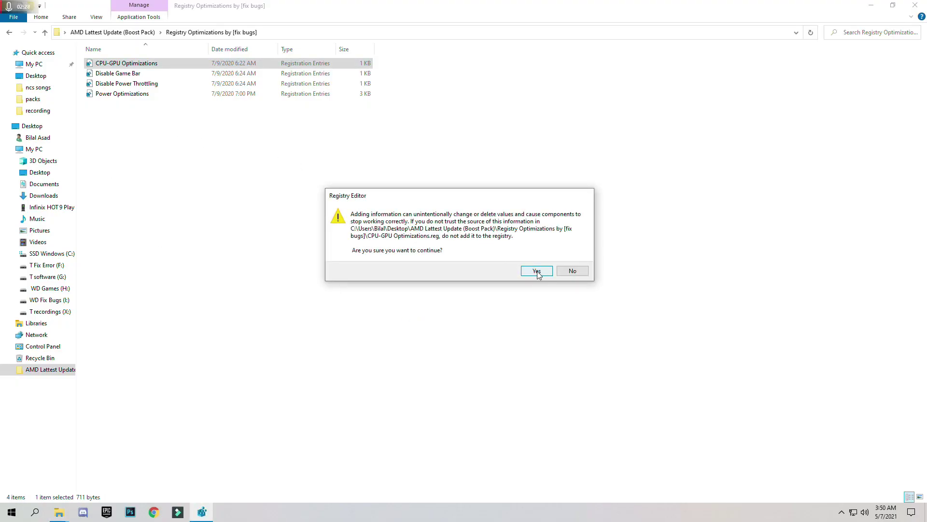
click(538, 271)
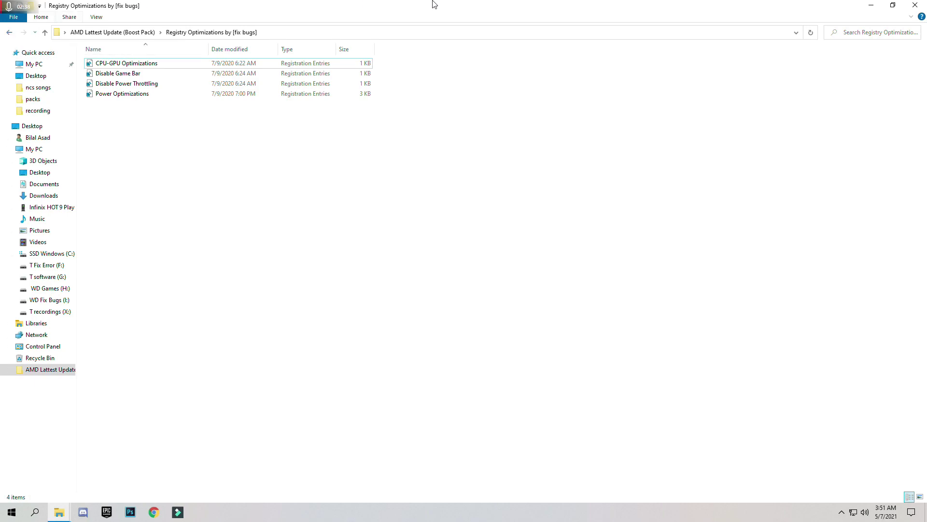
Close the Explorer window and open Display settings from the desktop context menu.
click(915, 5)
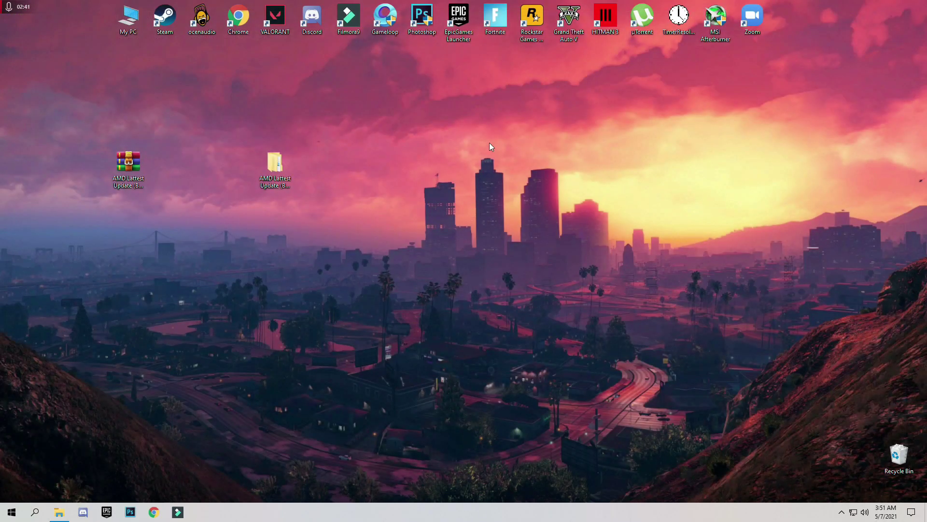
right_click(479, 126)
right_click(566, 187)
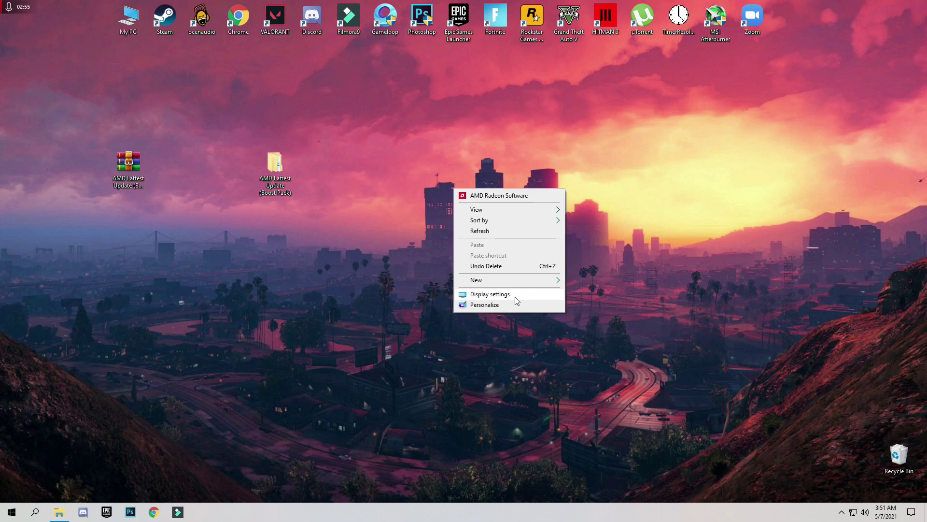
right_click(433, 161)
click(485, 174)
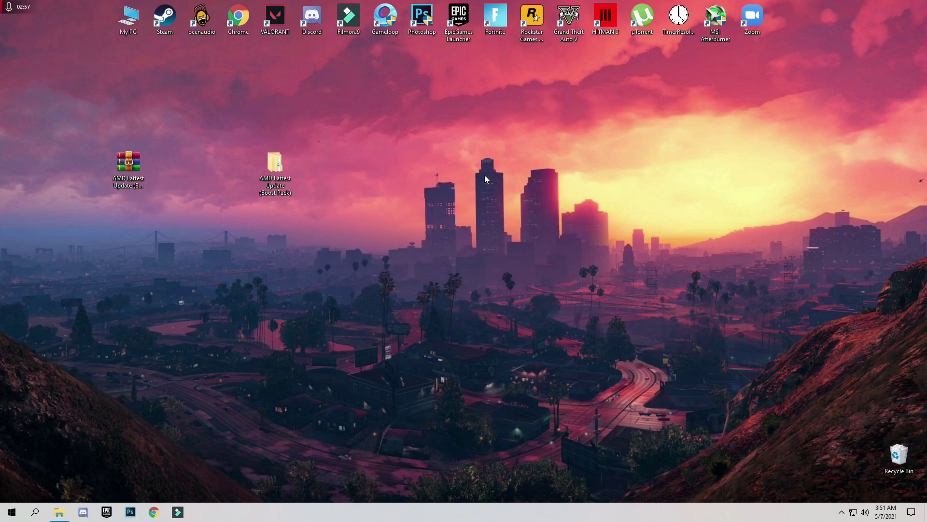
right_click(485, 176)
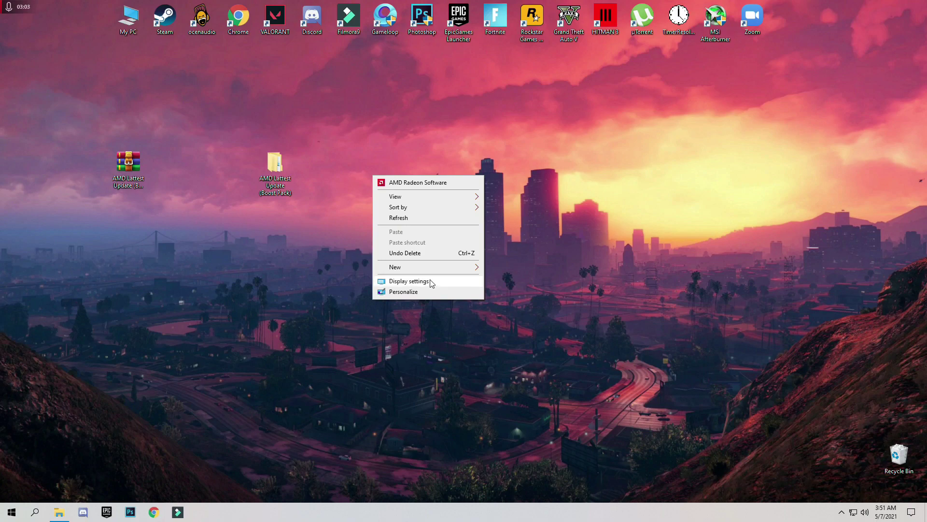
right_click(479, 106)
mouse_move(459, 196)
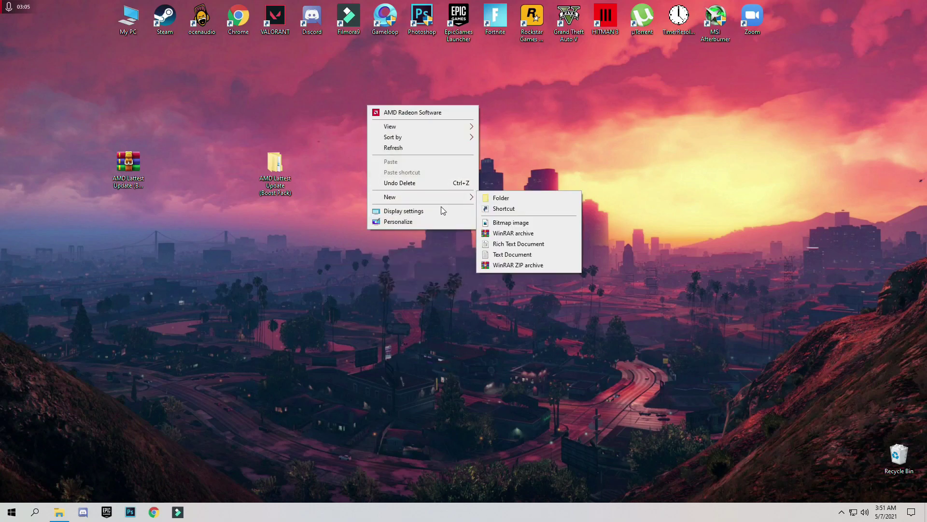
click(406, 214)
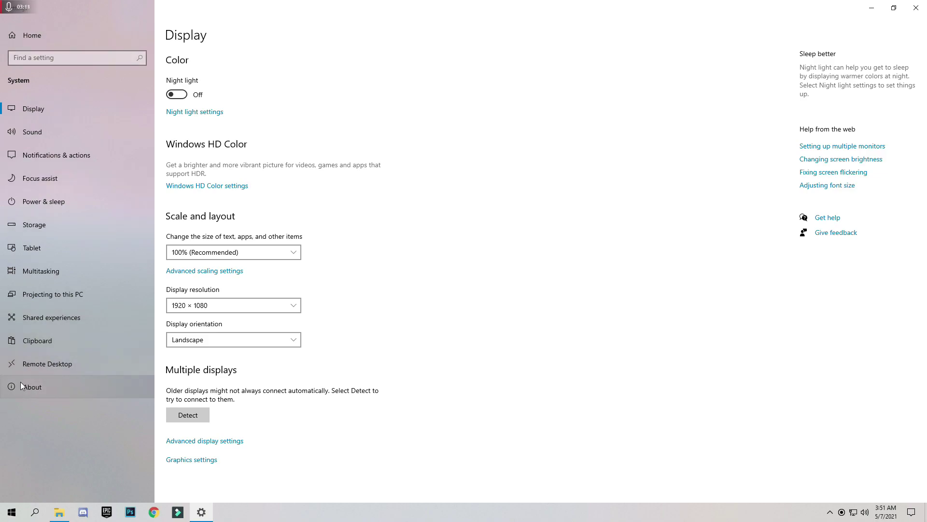
Check the About page showing Windows version 20H2, then close Settings.
click(42, 387)
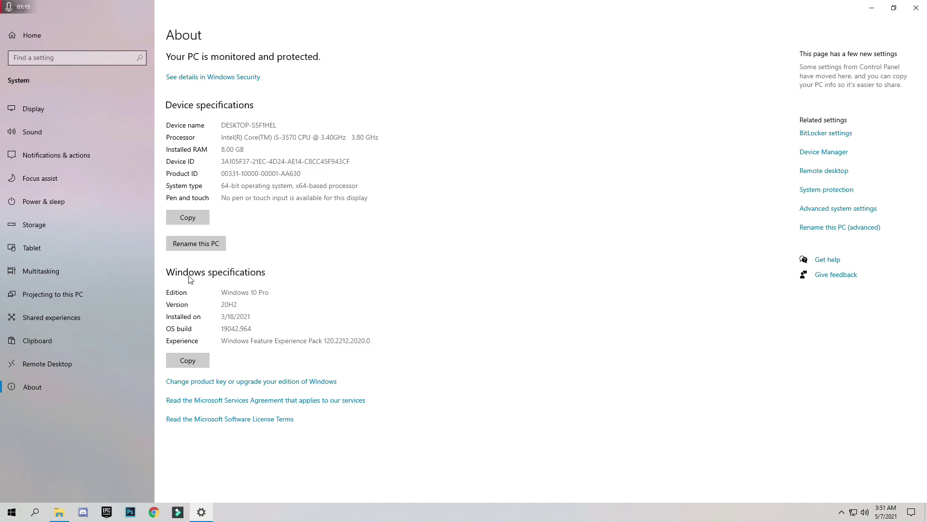
drag(248, 302, 219, 309)
click(245, 306)
click(916, 7)
Start a Windows Update check via Action Center > All settings > Update & Security, then minimize.
click(912, 512)
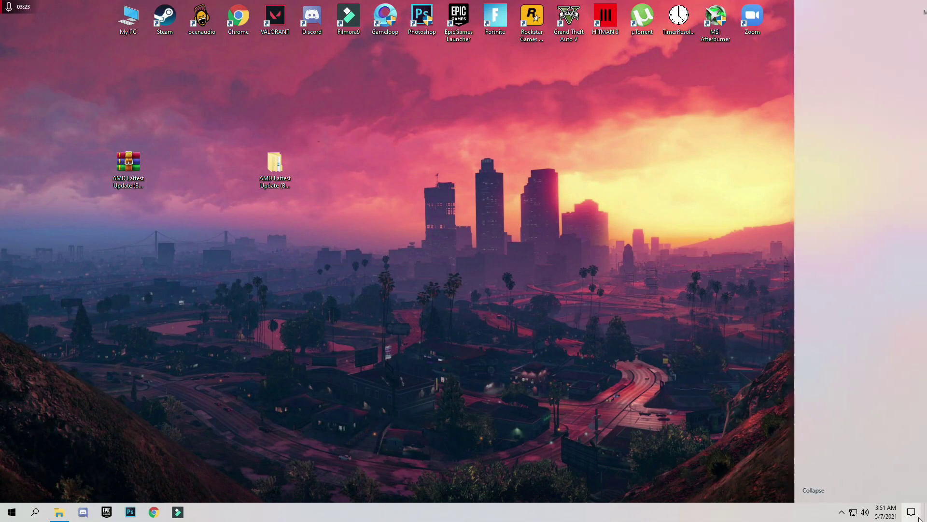
click(854, 424)
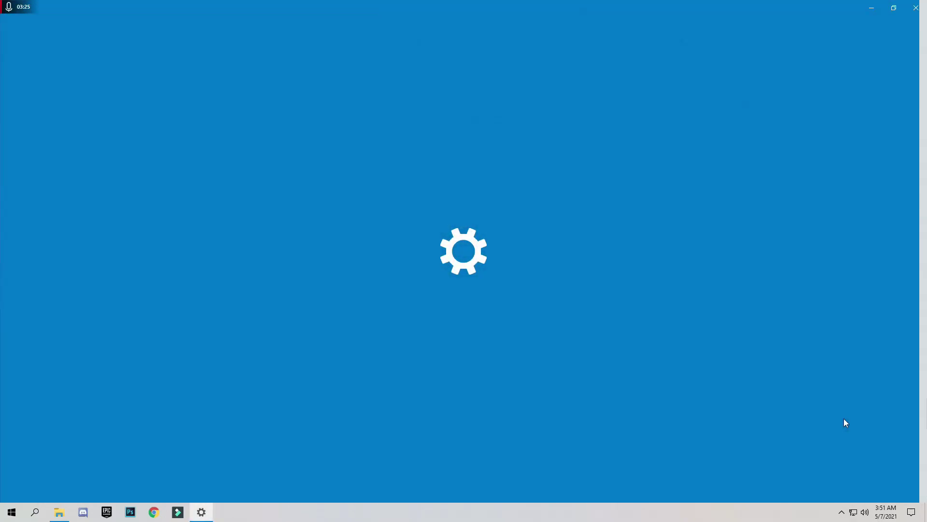
click(436, 281)
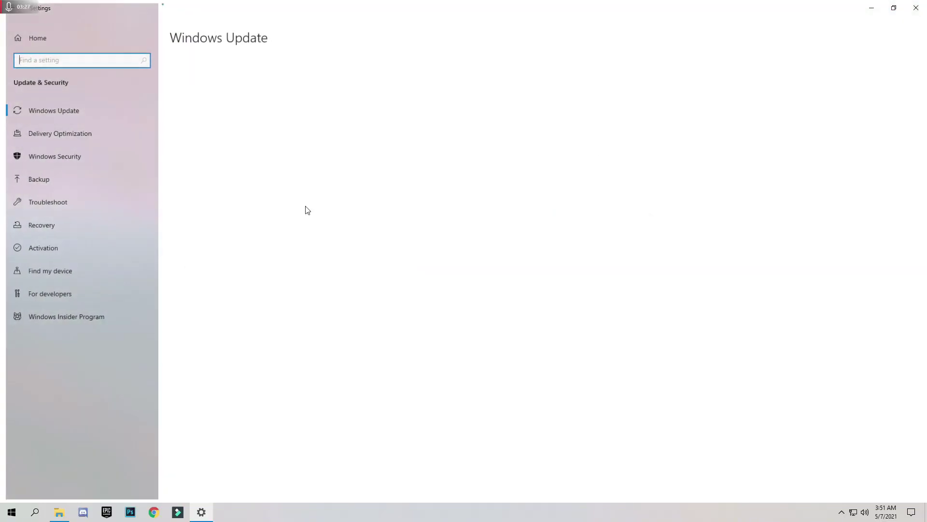
click(199, 93)
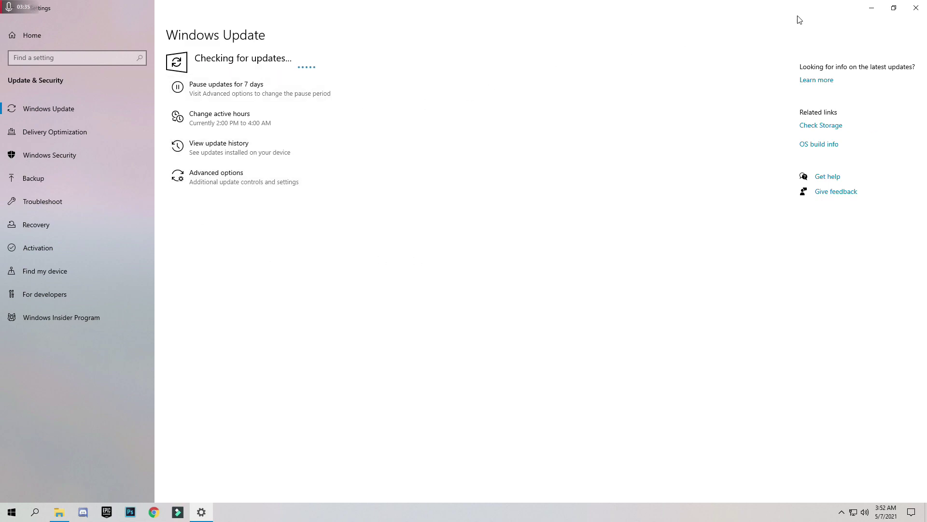
click(872, 8)
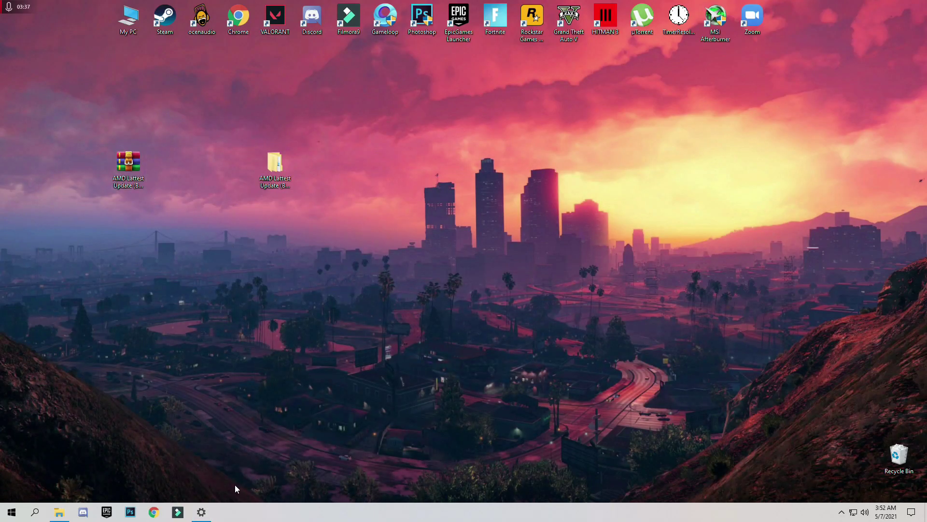
Open File Explorer to the softwares folder on T software (G:).
click(202, 511)
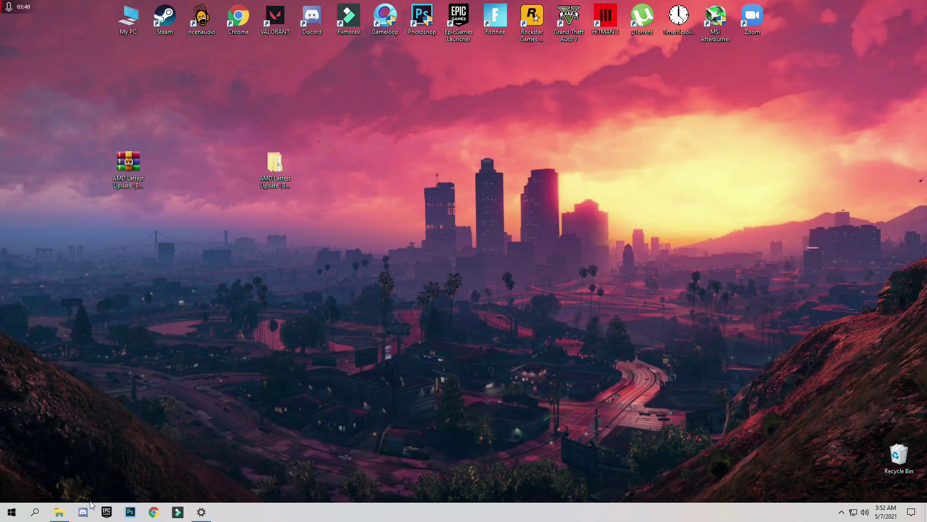
click(60, 512)
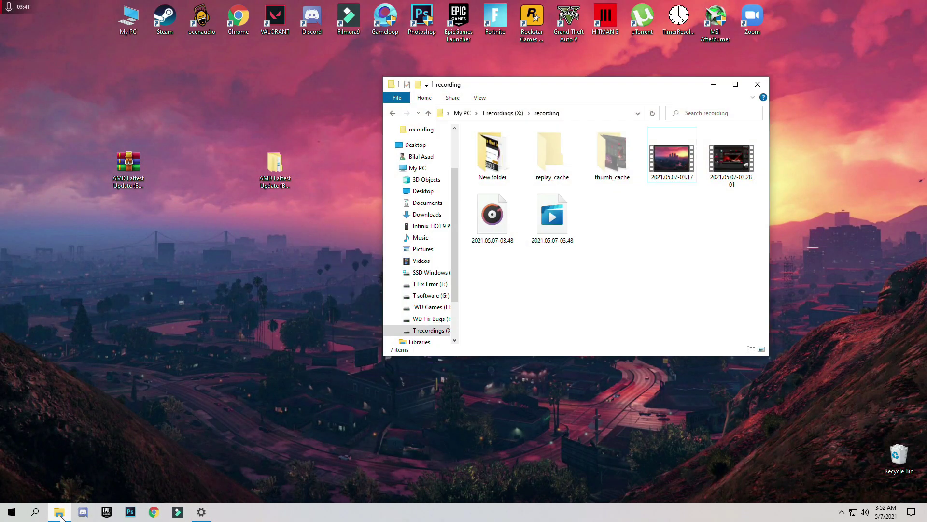
click(431, 295)
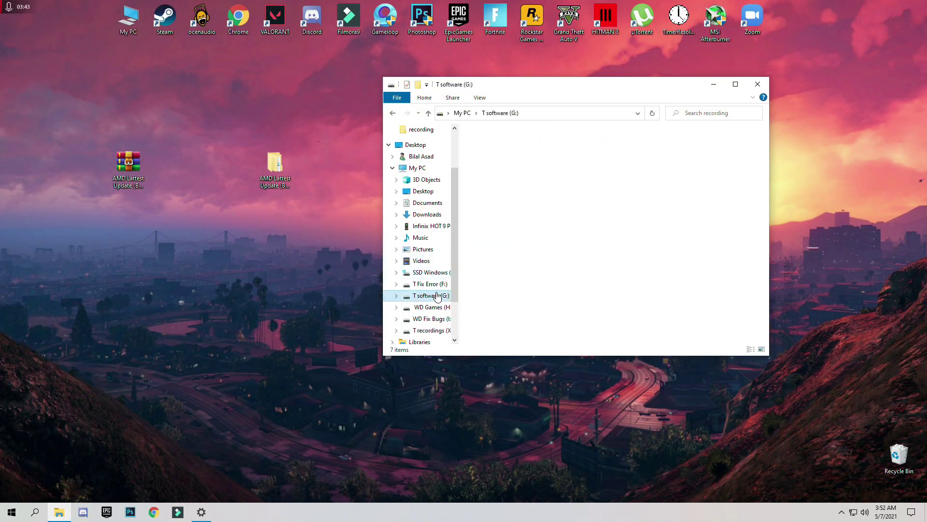
double_click(493, 196)
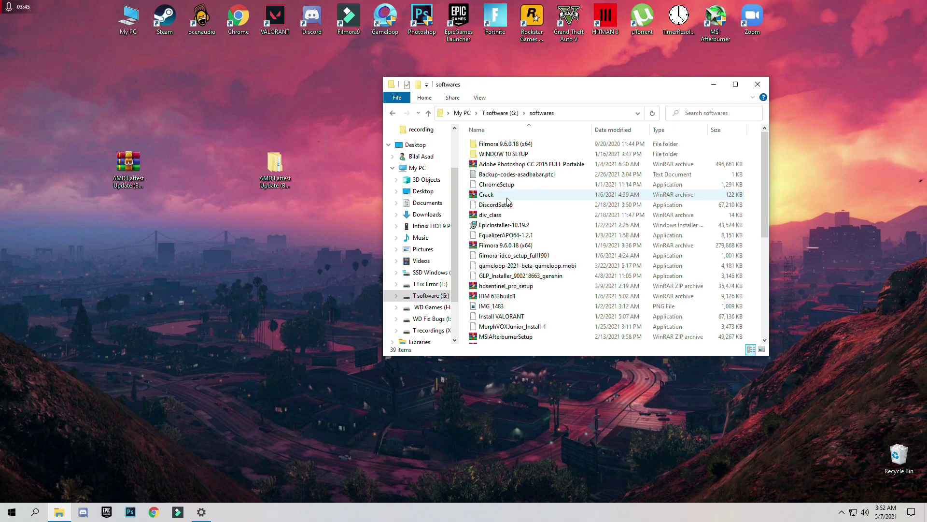
scroll(493, 217, down, 6)
Drag Windows10Upgrade9252 onto the desktop and close Explorer.
drag(493, 320, 208, 281)
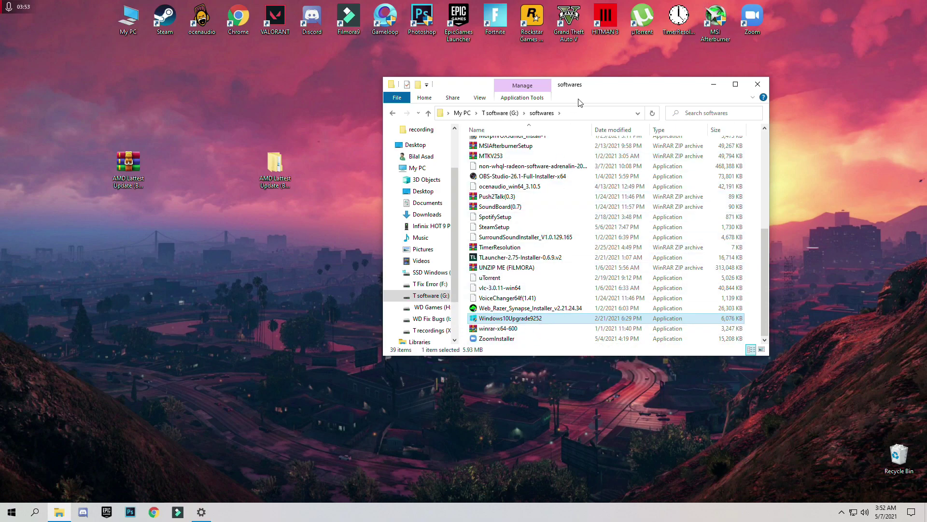
drag(603, 92, 682, 74)
drag(582, 305, 385, 270)
click(836, 67)
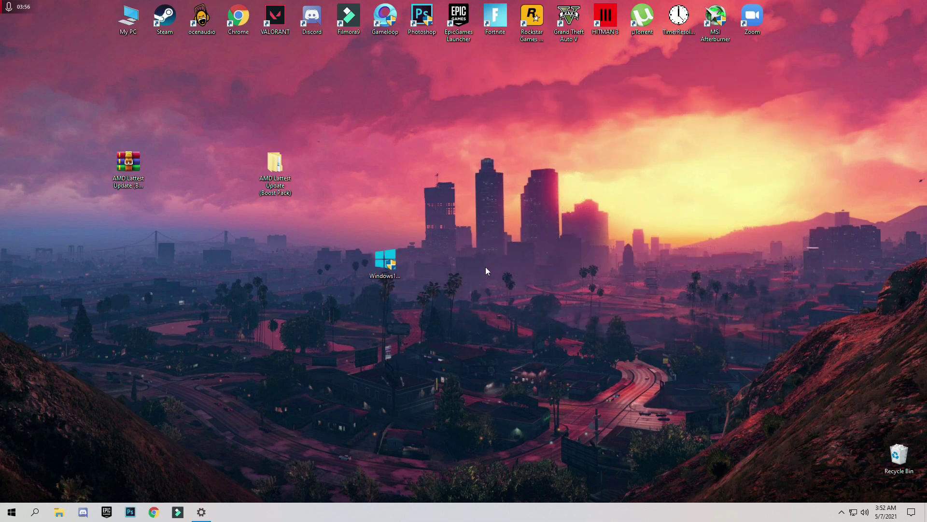
Run Windows10Upgrade and move the Update Assistant aside, showing Windows 10 is already latest.
mouse_move(387, 278)
drag(385, 263, 403, 174)
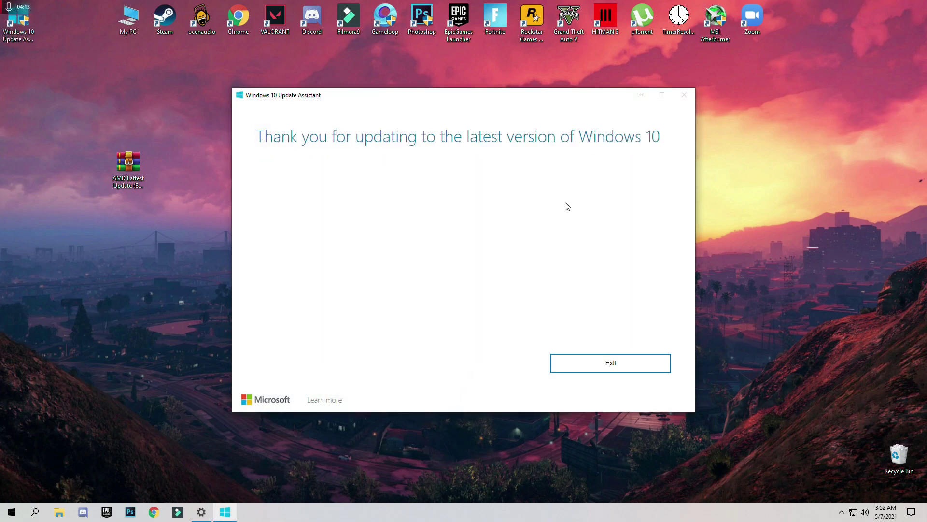
drag(466, 103, 683, 71)
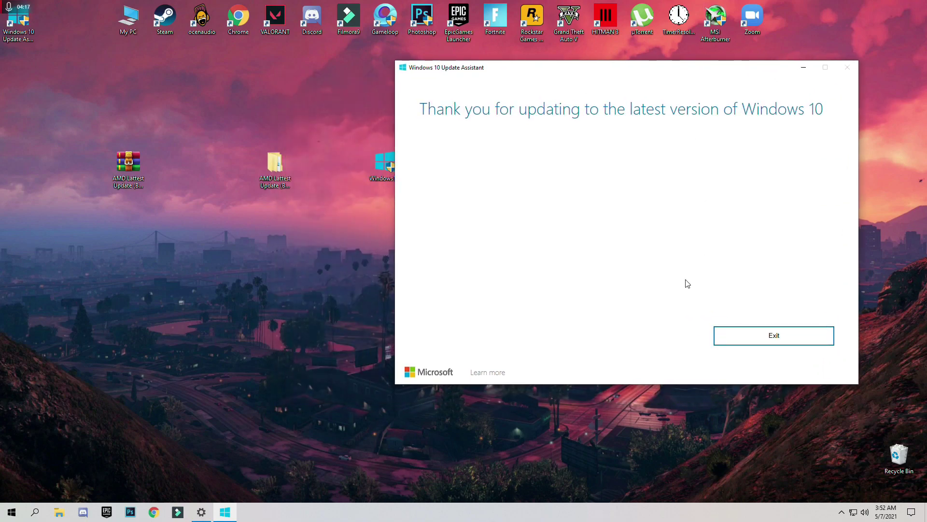
Exit the Windows 10 Update Assistant, returning to the desktop with the upgrade installer icon.
click(739, 344)
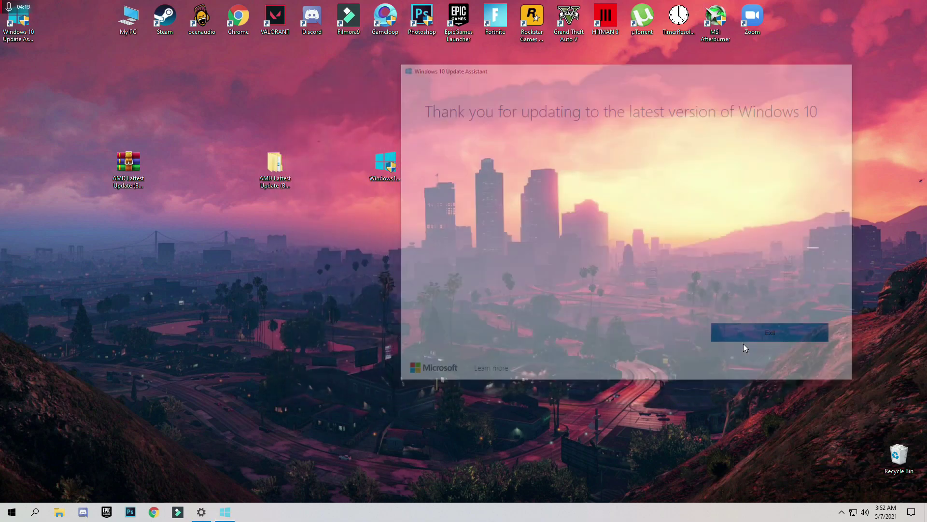